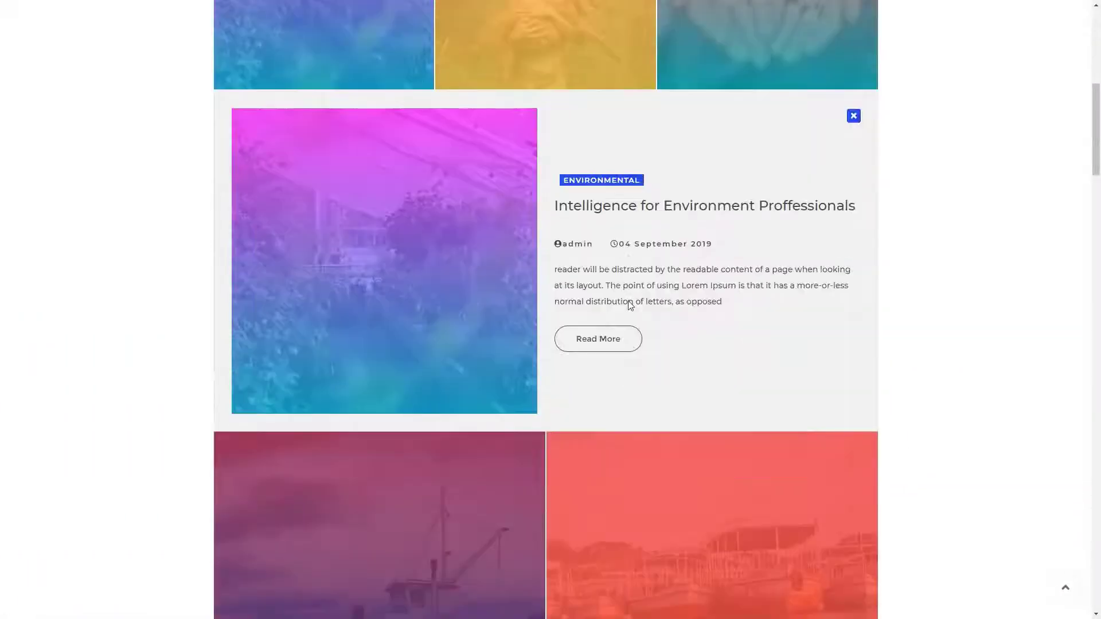
scroll(628, 303, "down", 2)
scroll(629, 303, "down", 2)
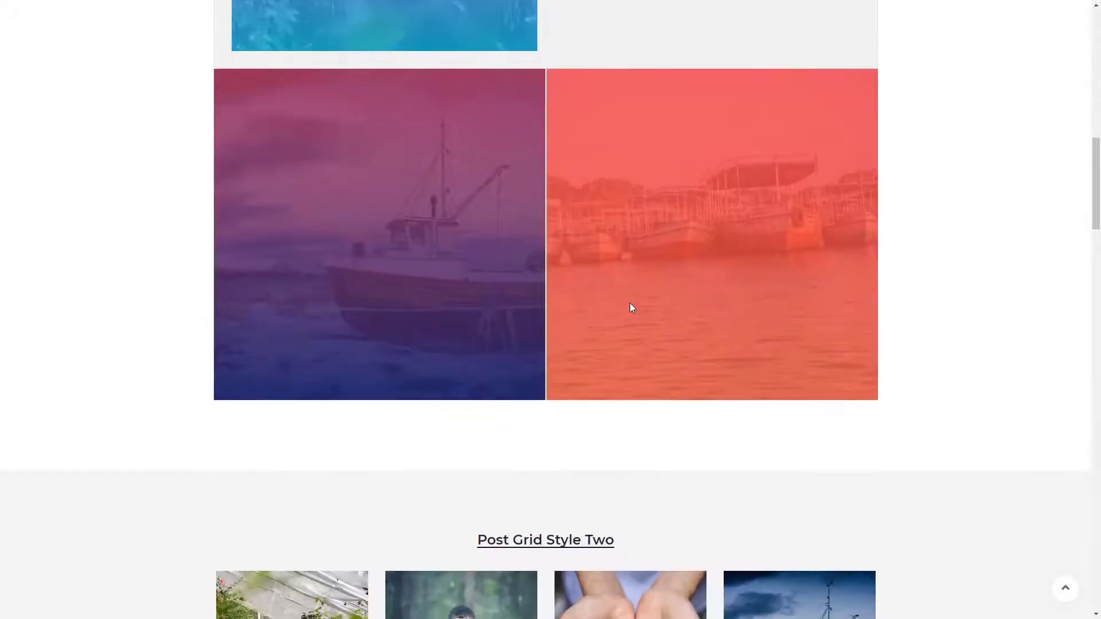
scroll(629, 304, "down", 2)
scroll(630, 307, "down", 2)
scroll(630, 307, "down", 2)
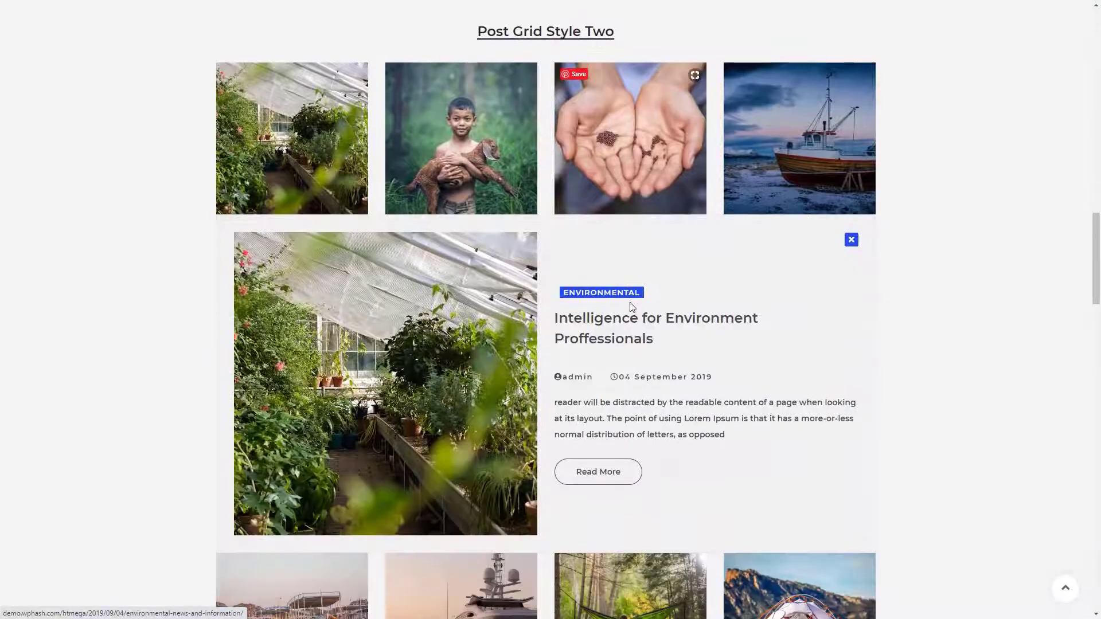
scroll(629, 307, "down", 2)
scroll(631, 306, "down", 2)
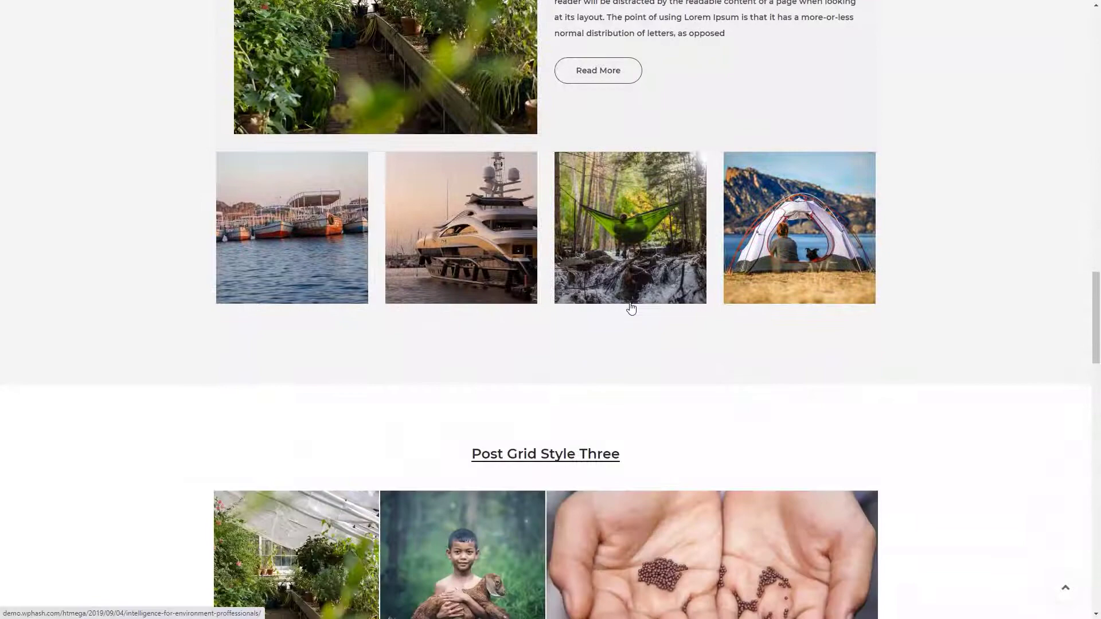
scroll(631, 308, "down", 2)
scroll(631, 307, "down", 2)
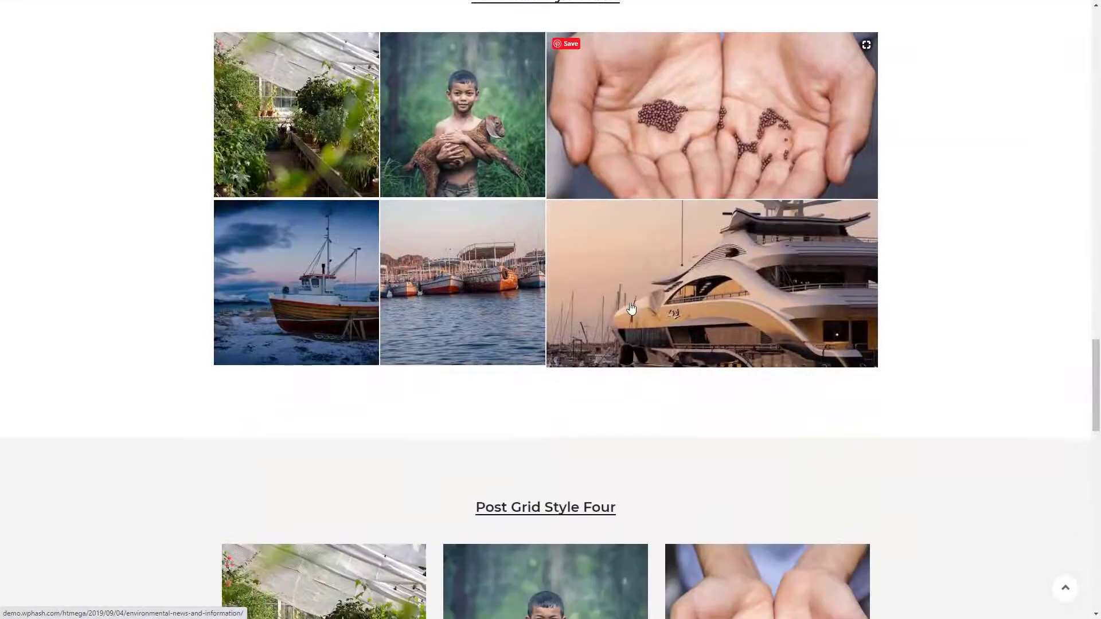
scroll(630, 307, "down", 2)
scroll(630, 307, "down", 2)
scroll(631, 307, "down", 2)
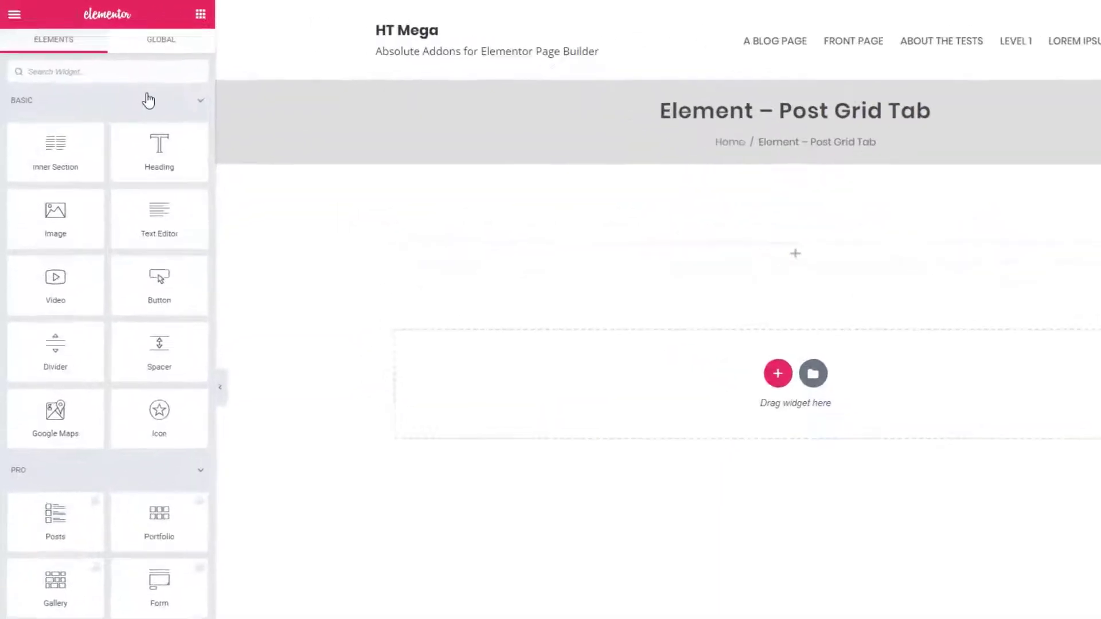
type("post gri")
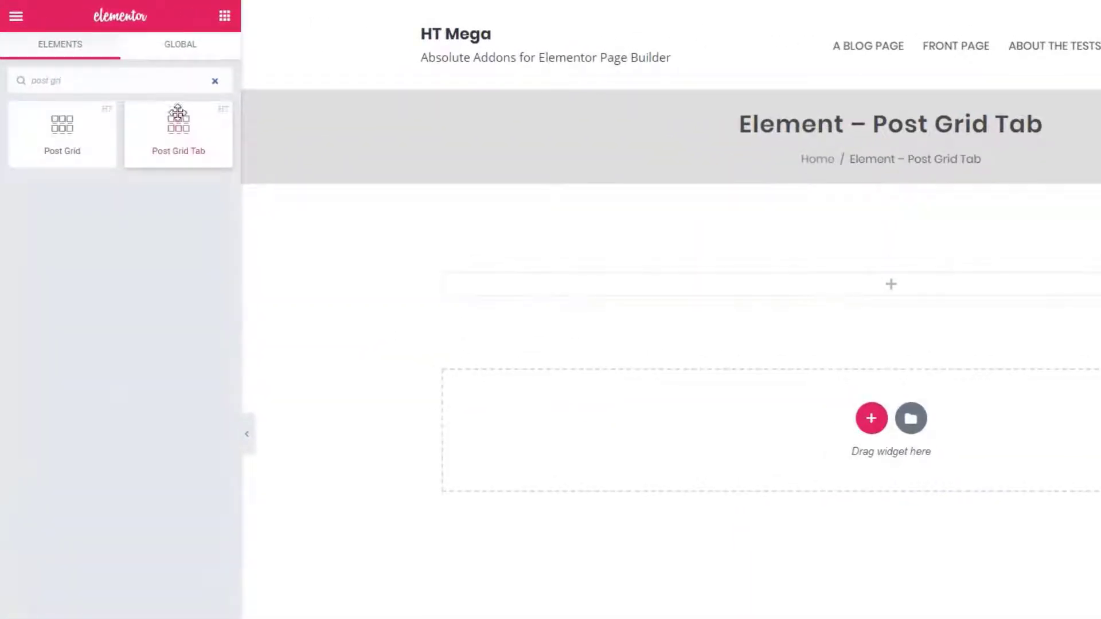
Step: Drag the Post Grid Tab widget from the Elements panel into the empty section
left_click_drag(180, 128, 823, 290)
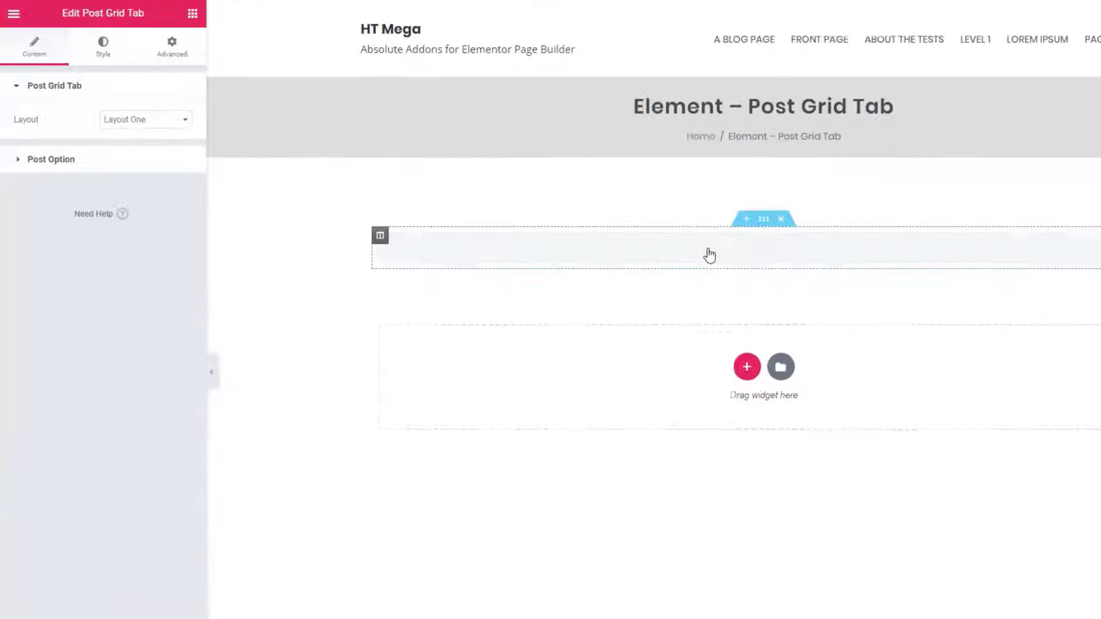
scroll(591, 215, "down", 2)
scroll(592, 233, "down", 1)
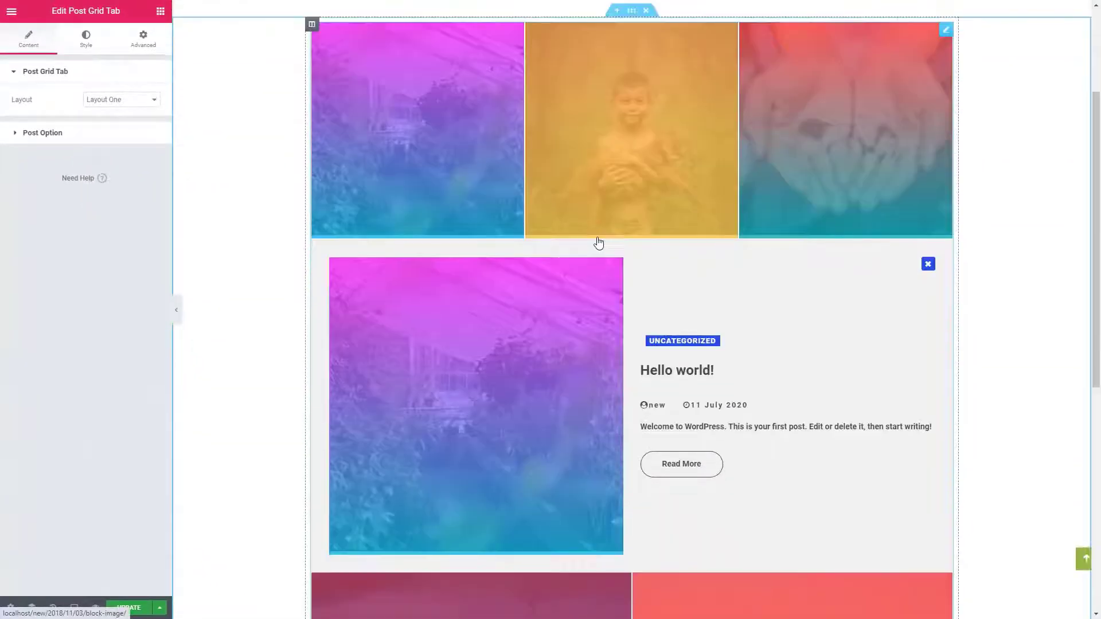
scroll(594, 241, "up", 1)
scroll(599, 244, "up", 2)
Step: Preview grid Layouts Two, Three and Four, then settle on Layout Five
left_click(151, 100)
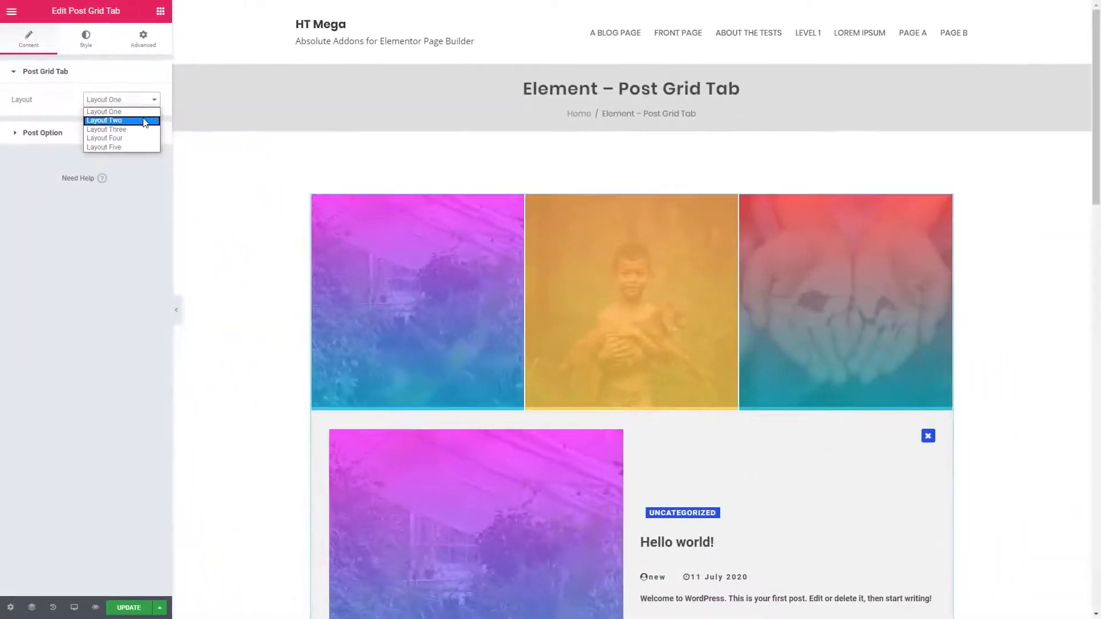
left_click(150, 168)
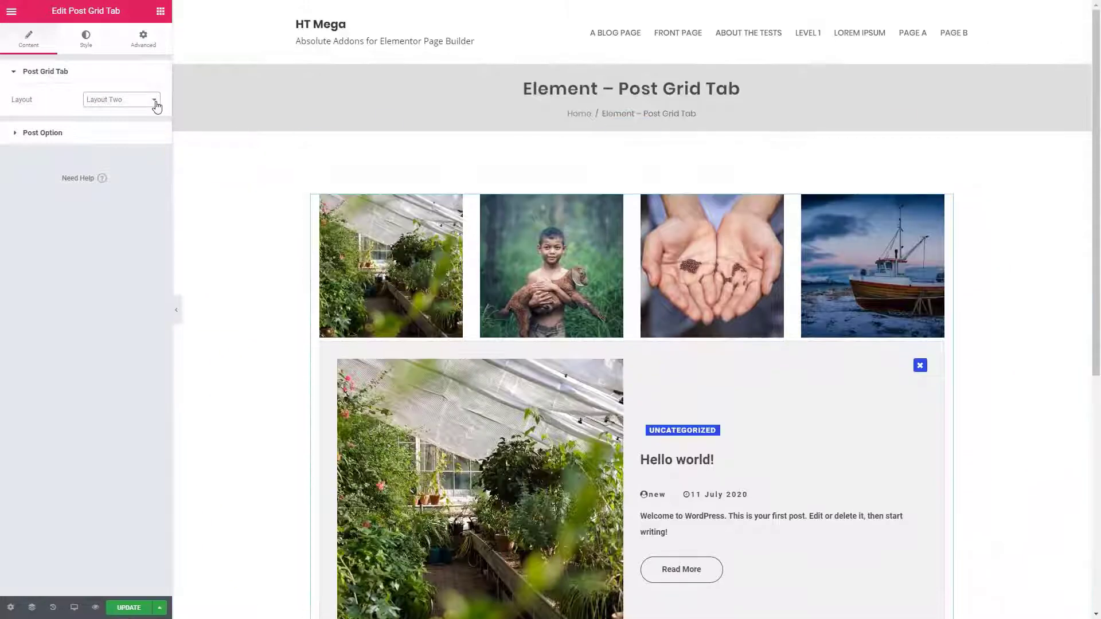
left_click(154, 101)
left_click(151, 130)
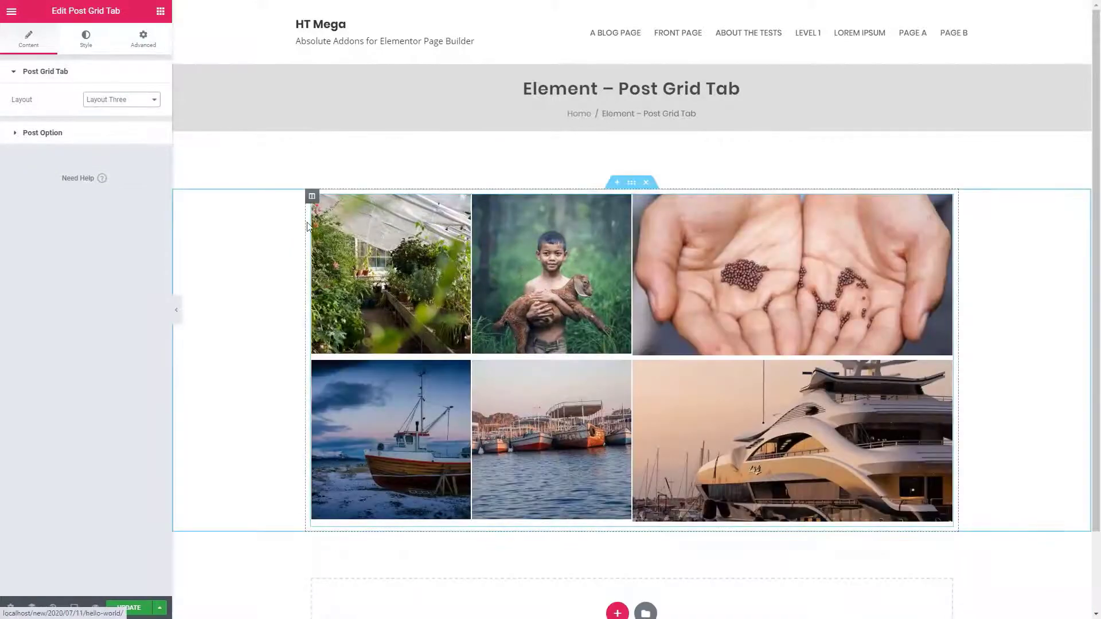
left_click(121, 99)
left_click(137, 138)
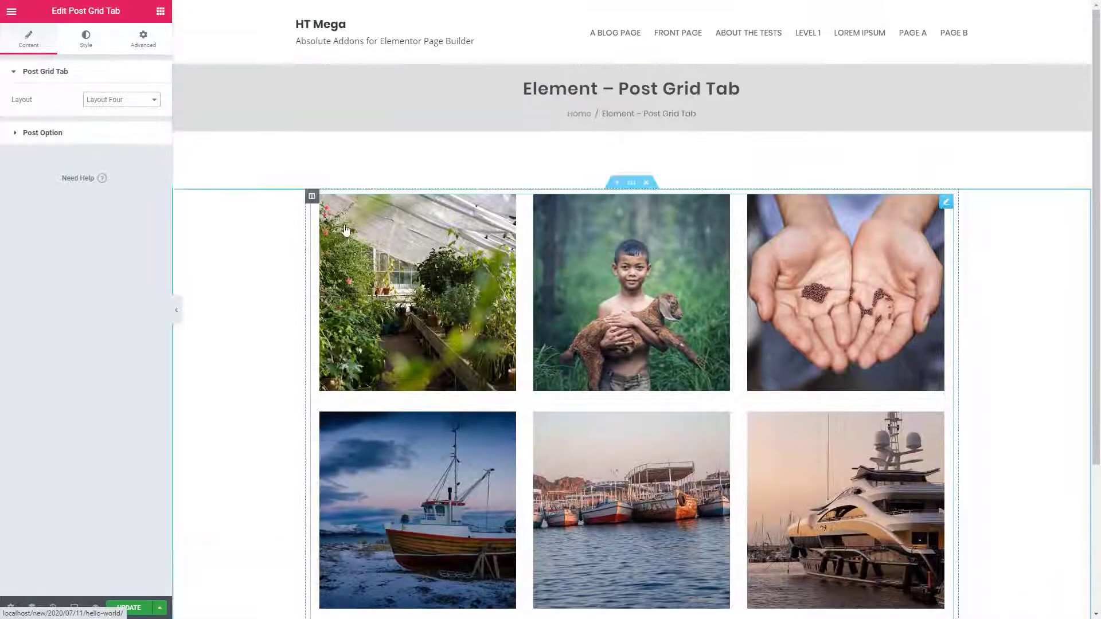
left_click(121, 100)
left_click(148, 144)
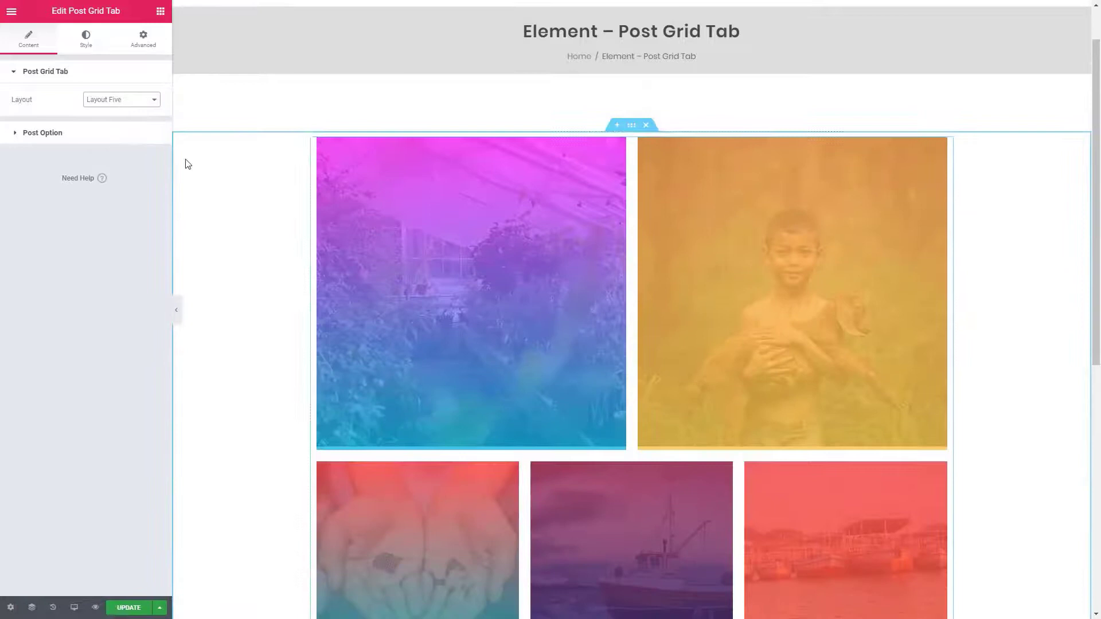
Step: Pull the grid content from Posts, leaving the category filter empty
left_click(140, 134)
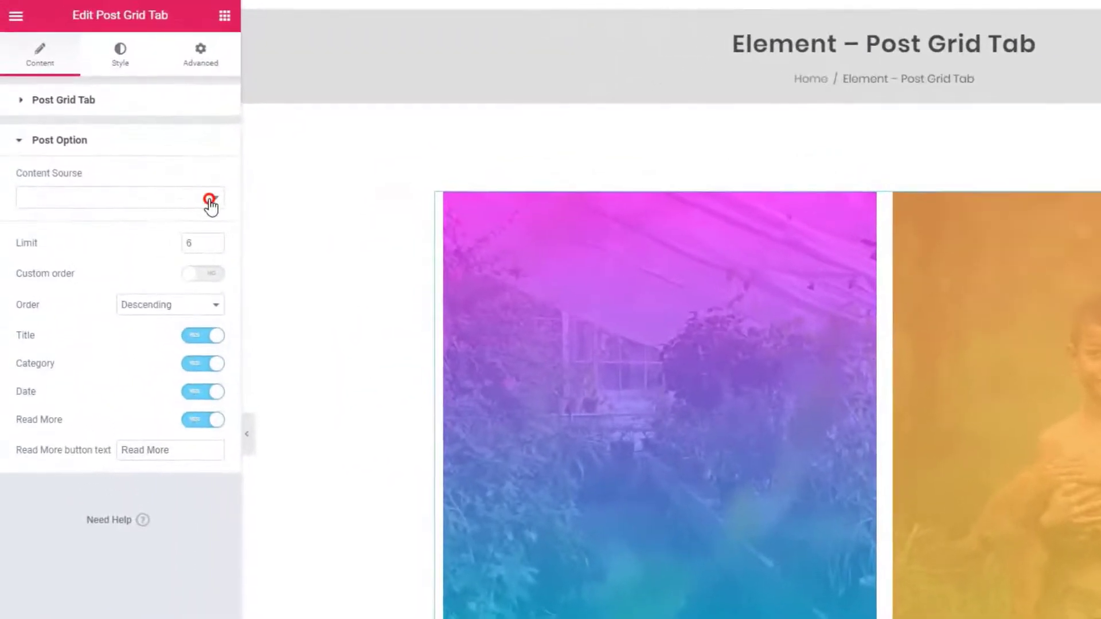
left_click(211, 203)
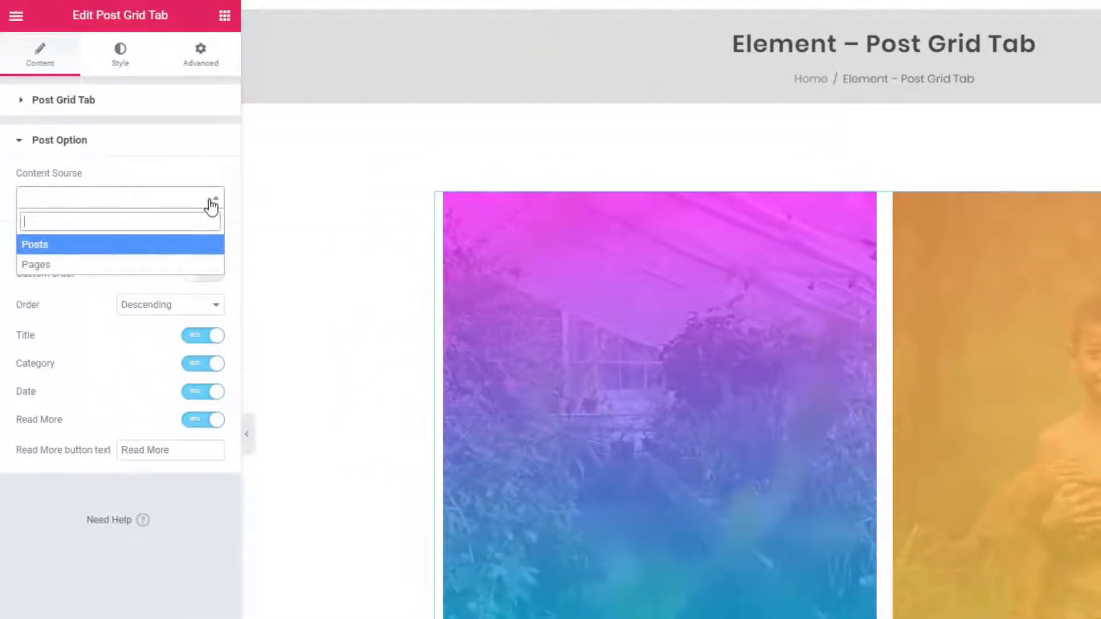
left_click(178, 248)
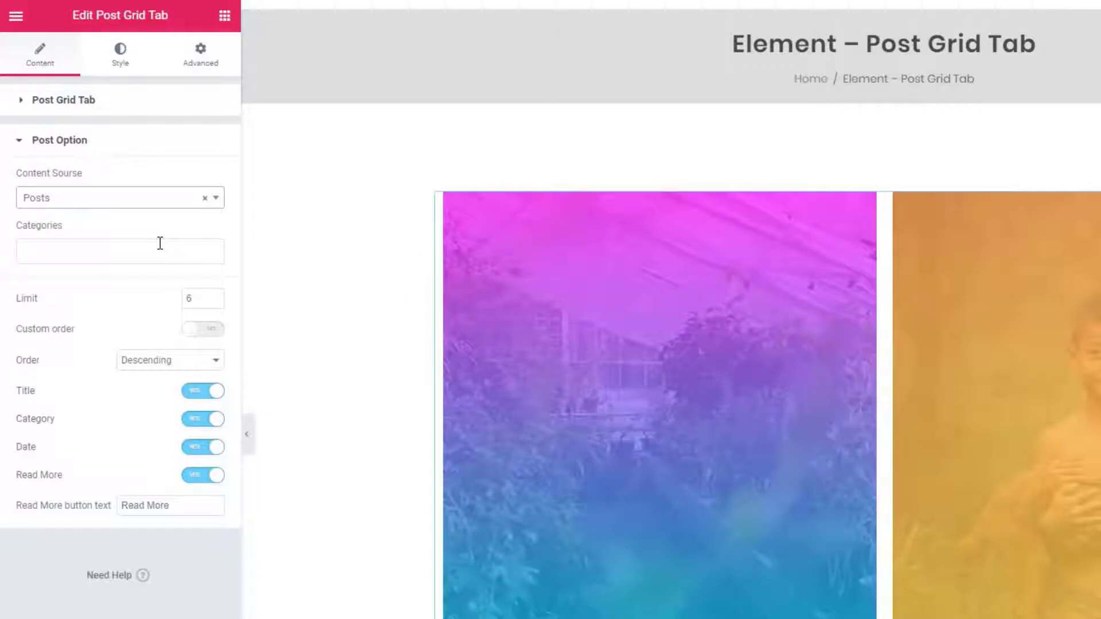
left_click(134, 257)
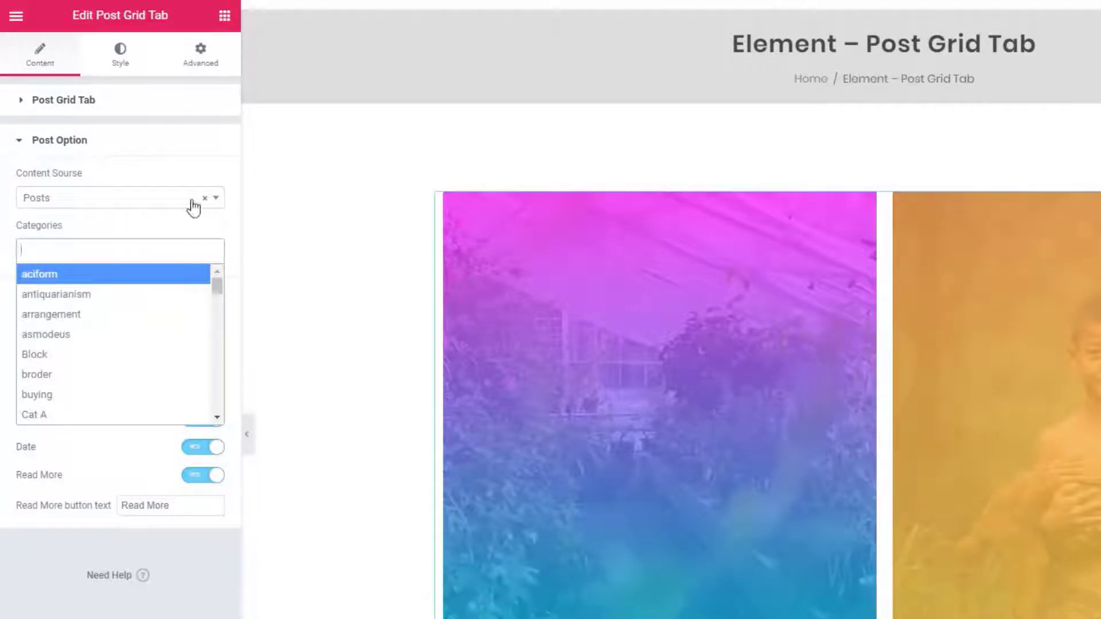
key("Escape")
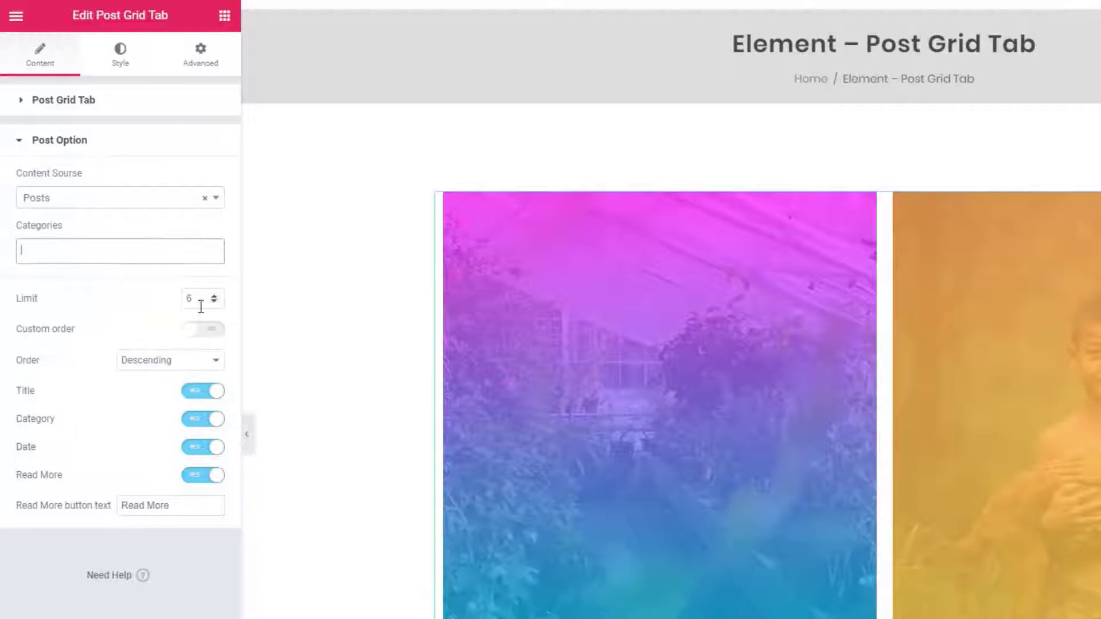
type("5")
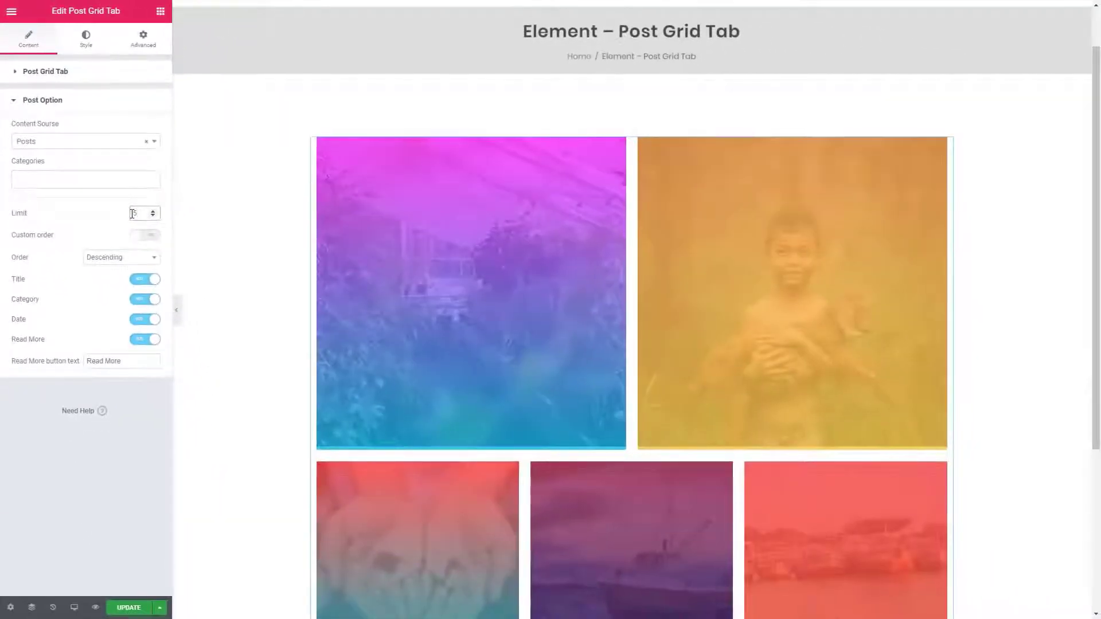
scroll(451, 248, "down", 2)
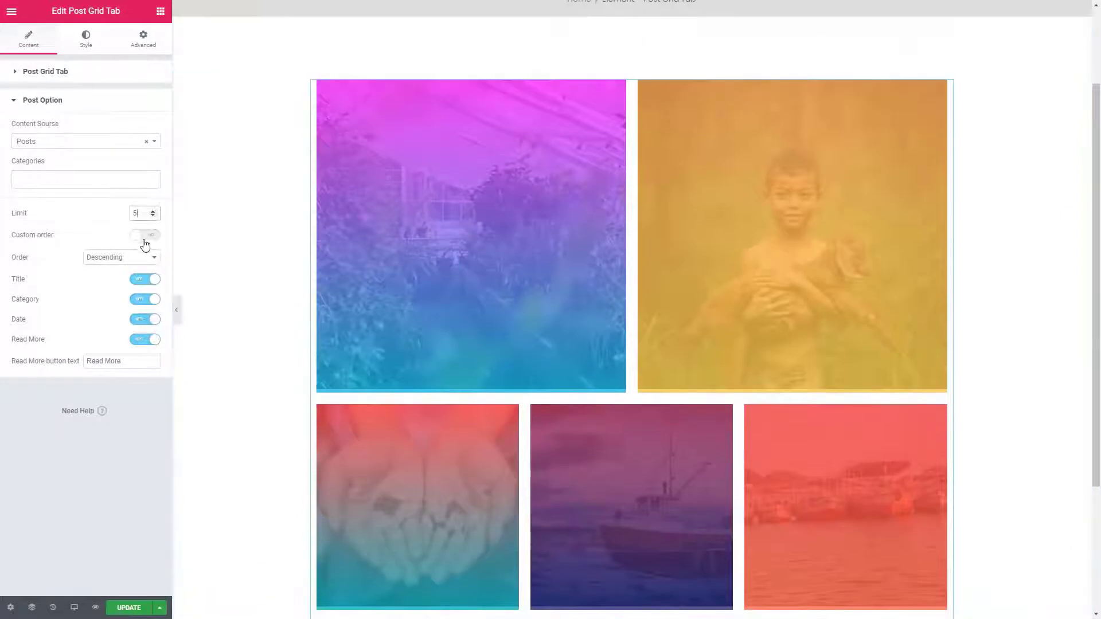
Step: Keep posts in descending order without custom sorting, and hide post categories
left_click(147, 238)
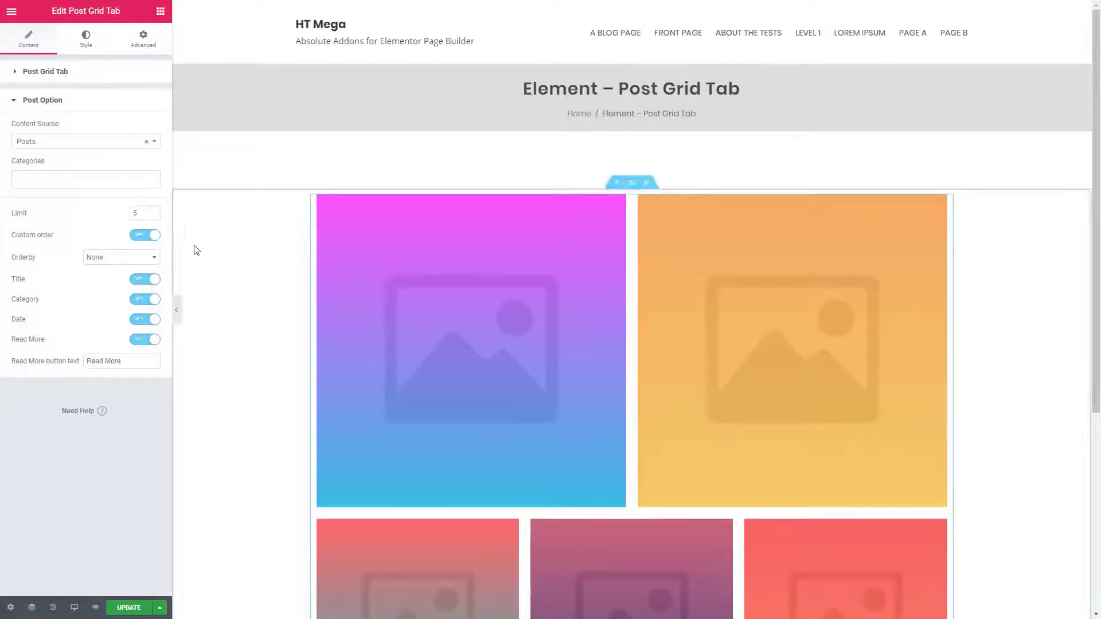
left_click(149, 258)
left_click(152, 258)
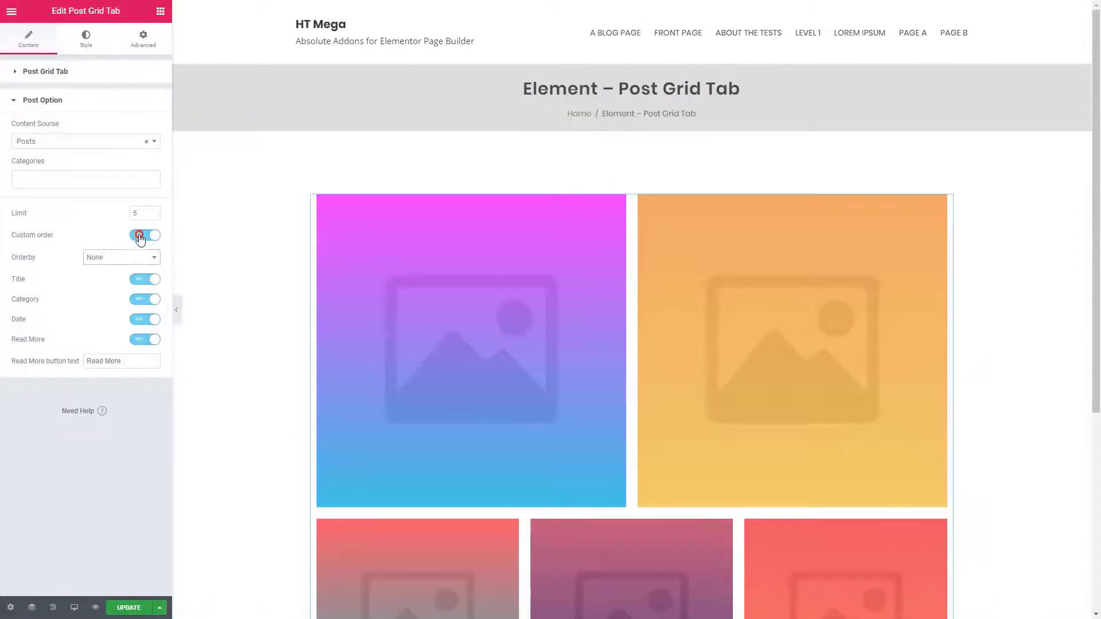
left_click(140, 240)
left_click(148, 257)
left_click(150, 272)
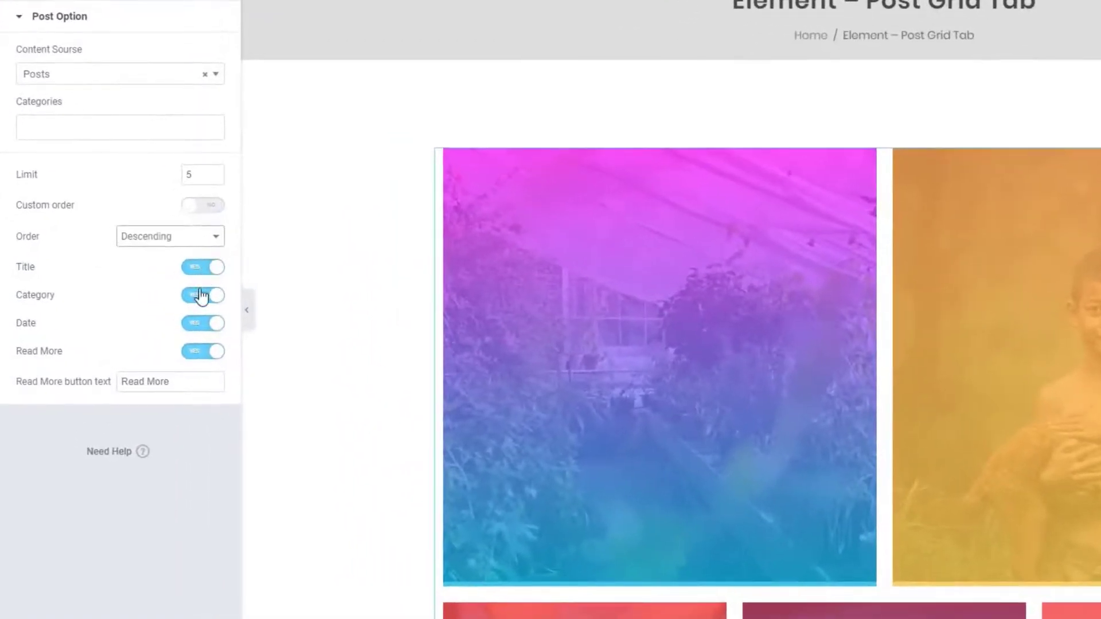
left_click(200, 297)
scroll(457, 309, "down", 3)
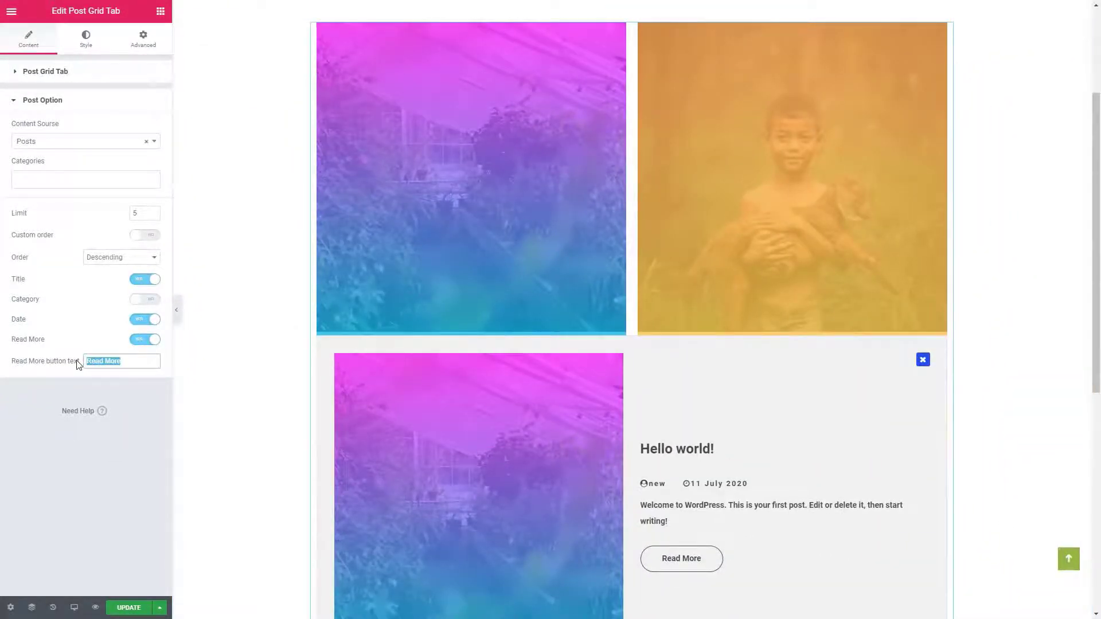
type("More Text")
scroll(398, 215, "down", 1)
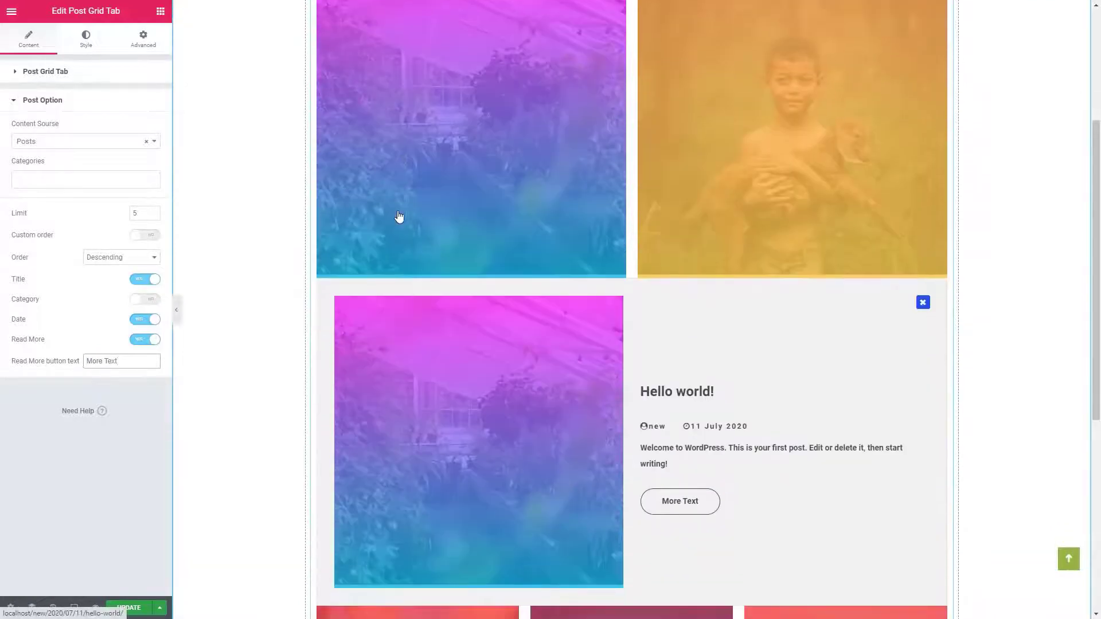
Step: Give the post card a solid white background
left_click(86, 47)
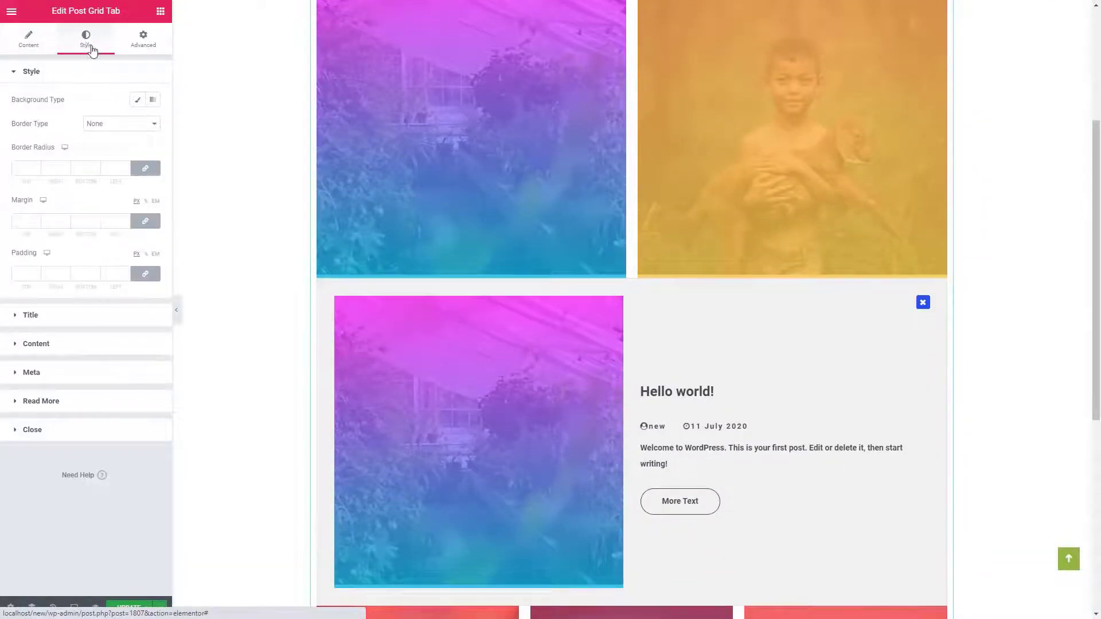
left_click(138, 102)
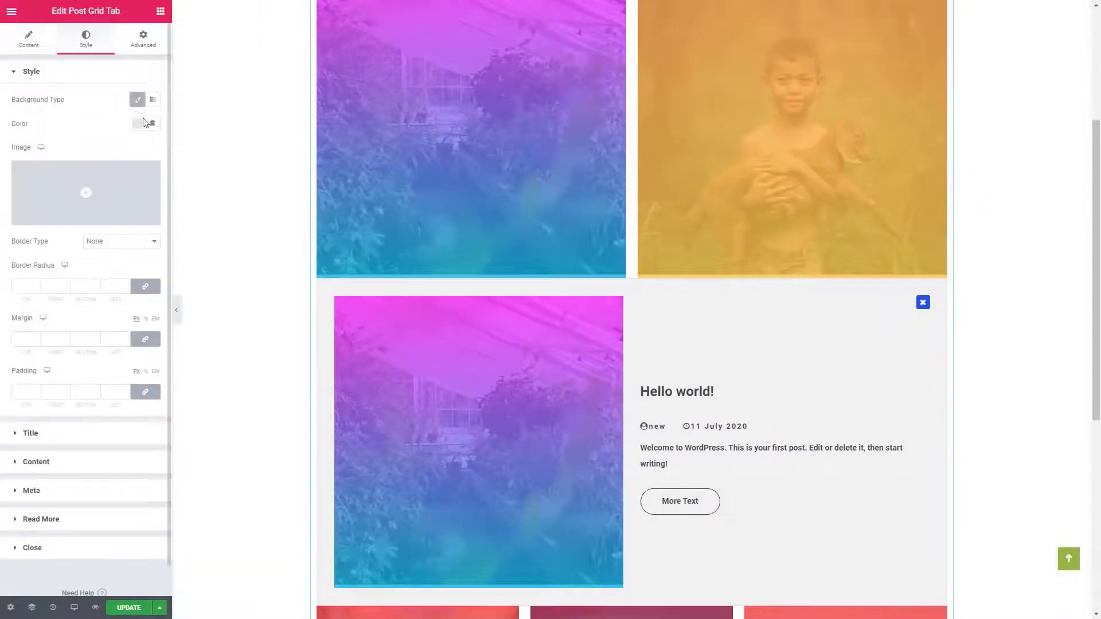
left_click(138, 124)
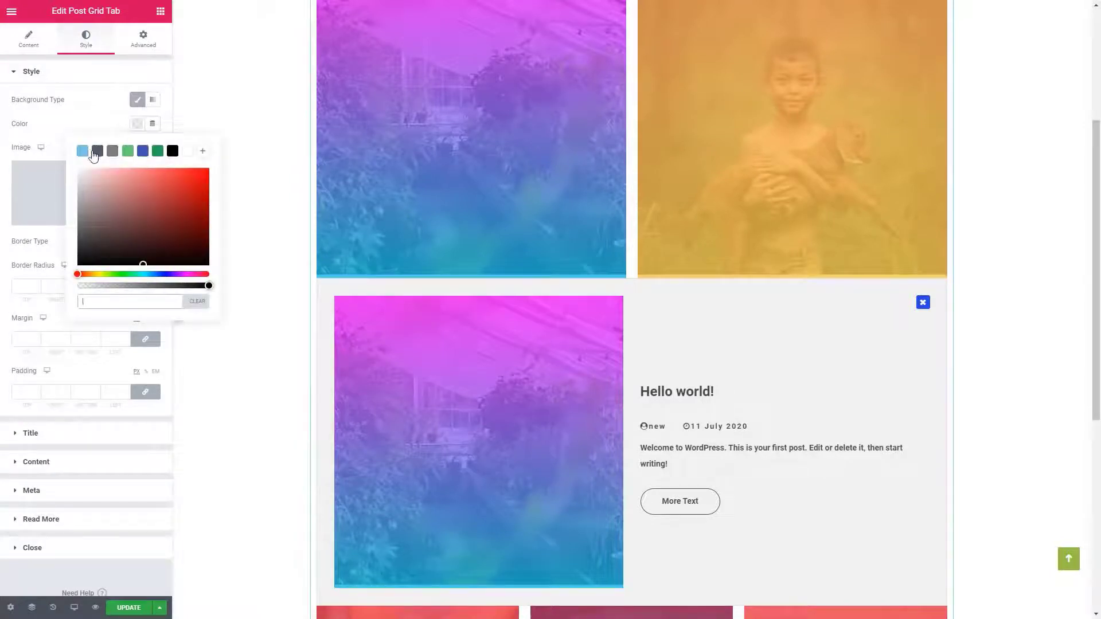
left_click(190, 151)
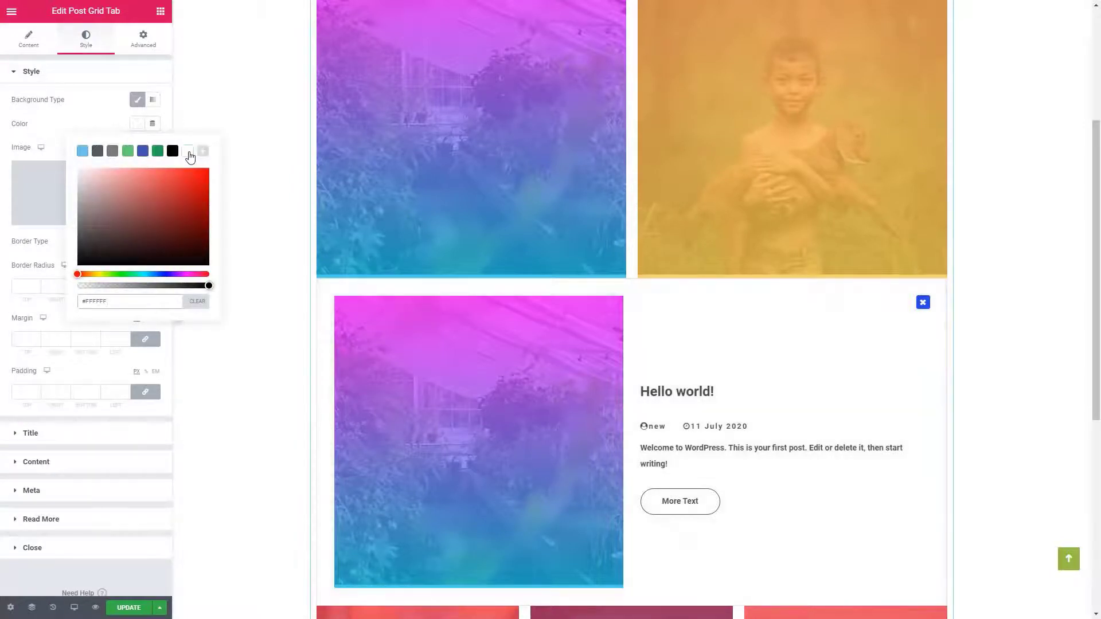
left_click(138, 128)
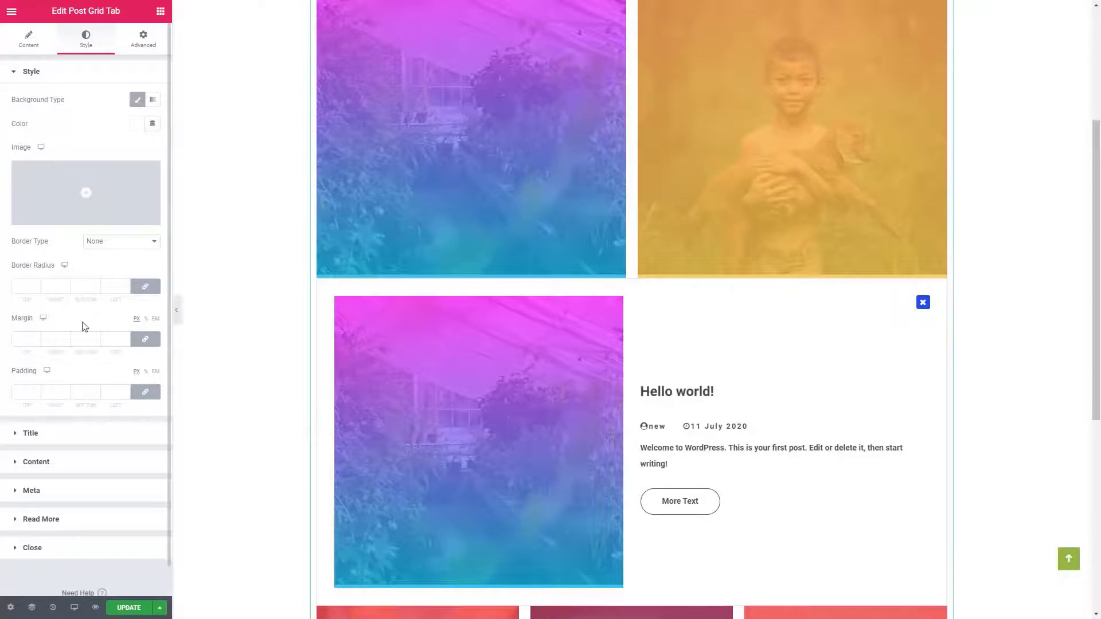
Step: Adjust title alignment and keep the post excerpt left-aligned
left_click(77, 432)
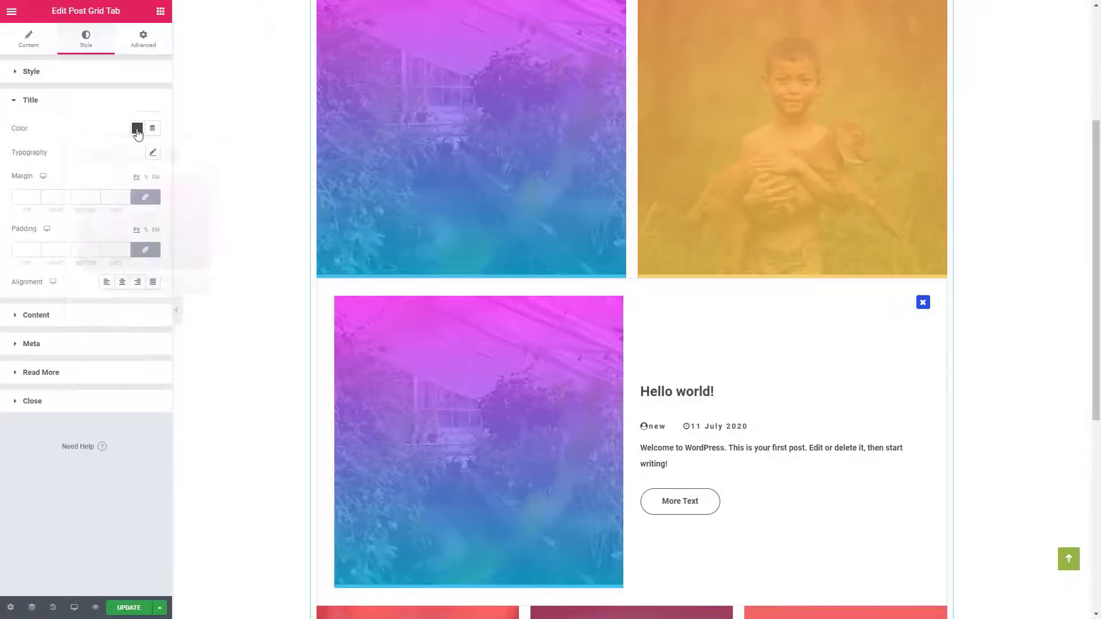
left_click(137, 282)
left_click(99, 314)
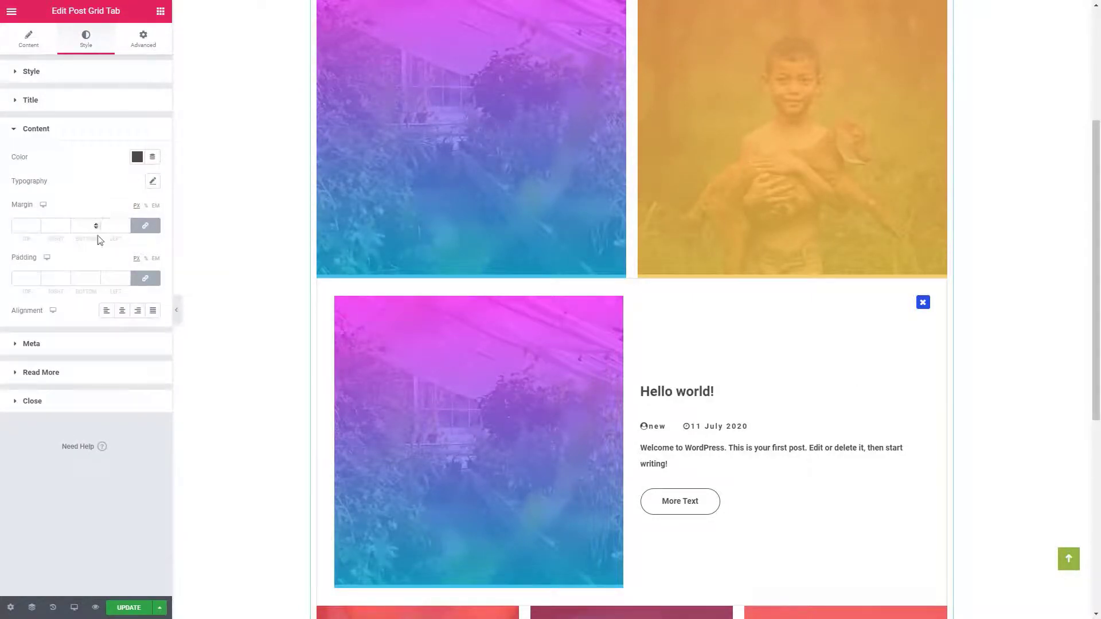
left_click(121, 310)
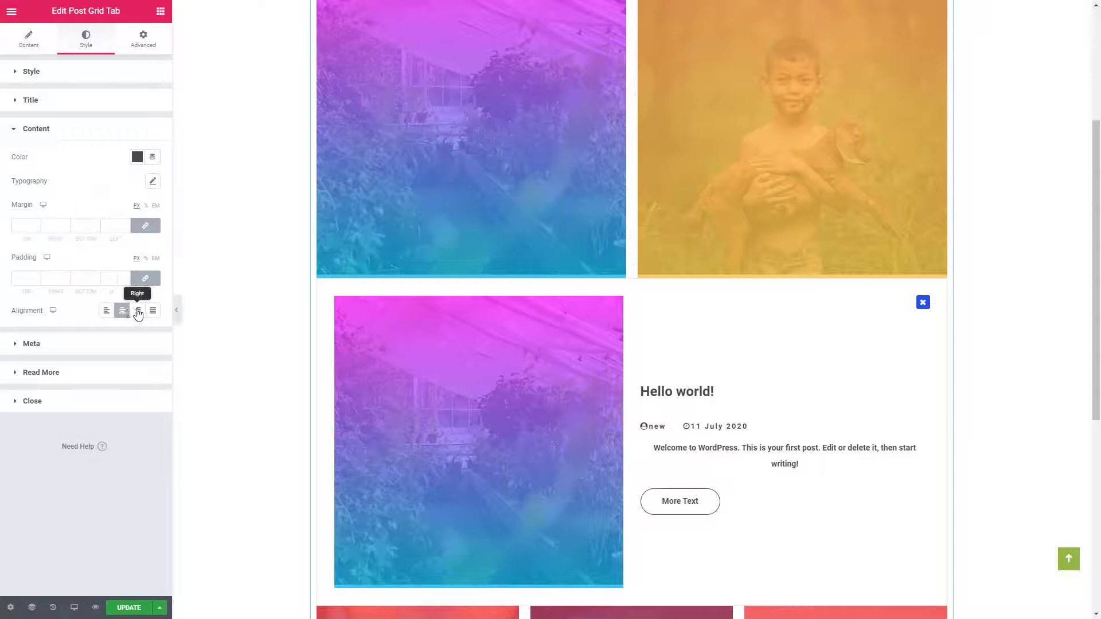
left_click(107, 311)
left_click(101, 344)
Step: Give the More Text button a solid blue hover background
left_click(110, 373)
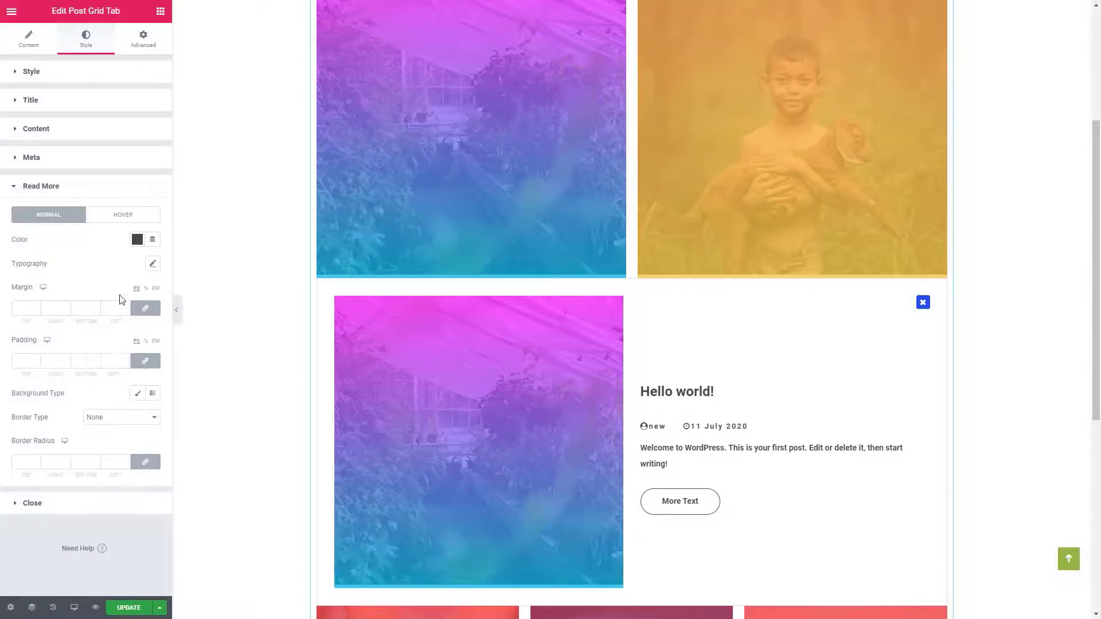
left_click(123, 215)
left_click(140, 264)
left_click(138, 288)
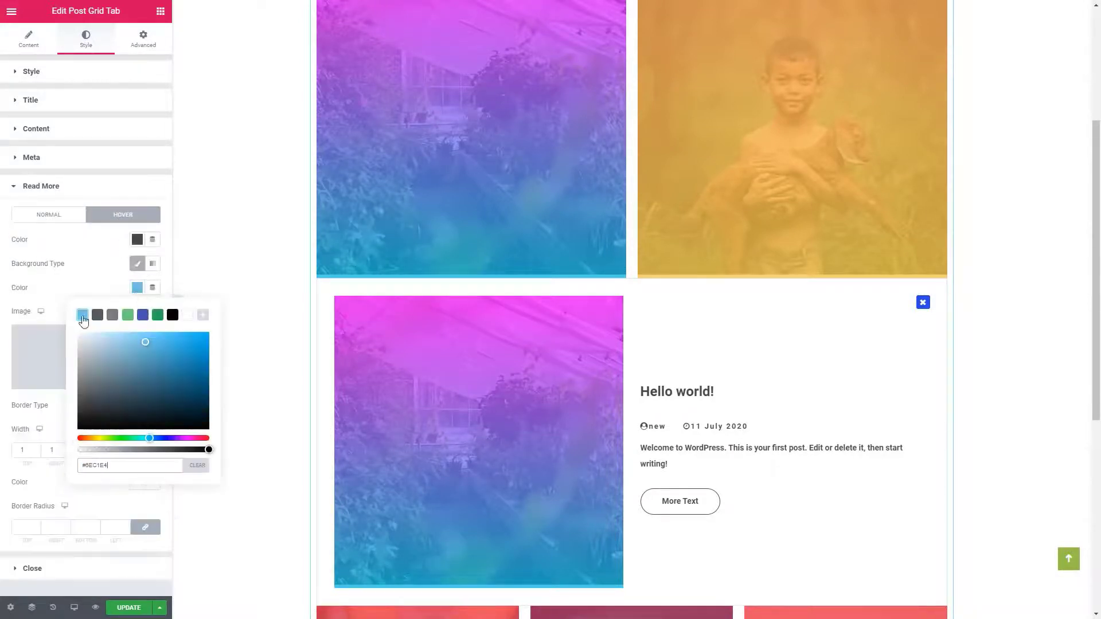
left_click(81, 315)
left_click(138, 287)
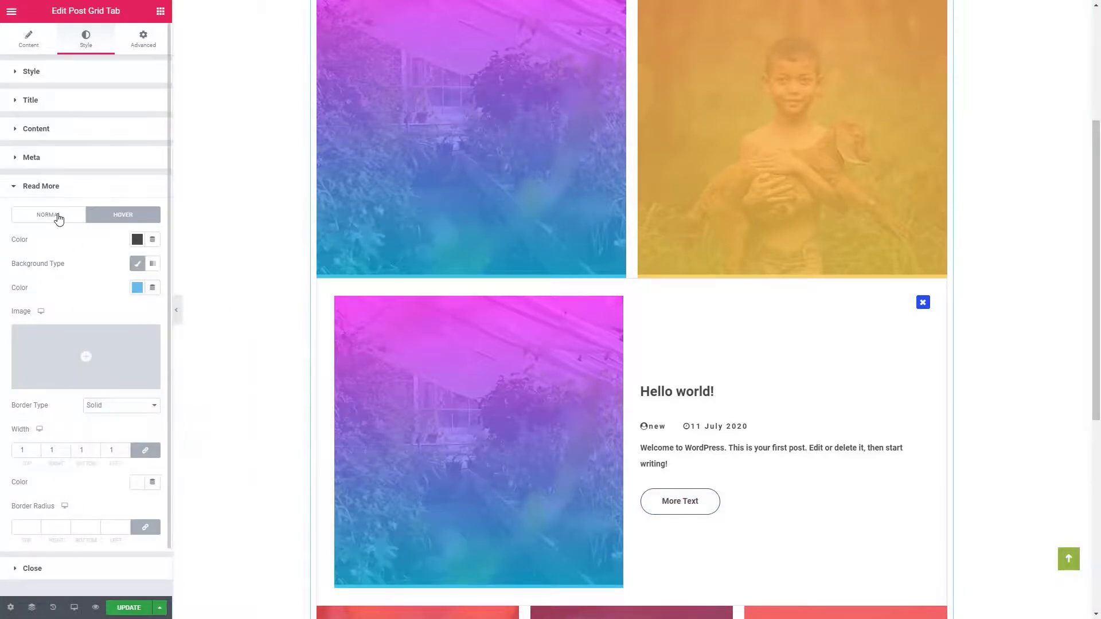
left_click(56, 216)
Step: Give the close icon a light blue (#6EC1E4) hover background
left_click(35, 505)
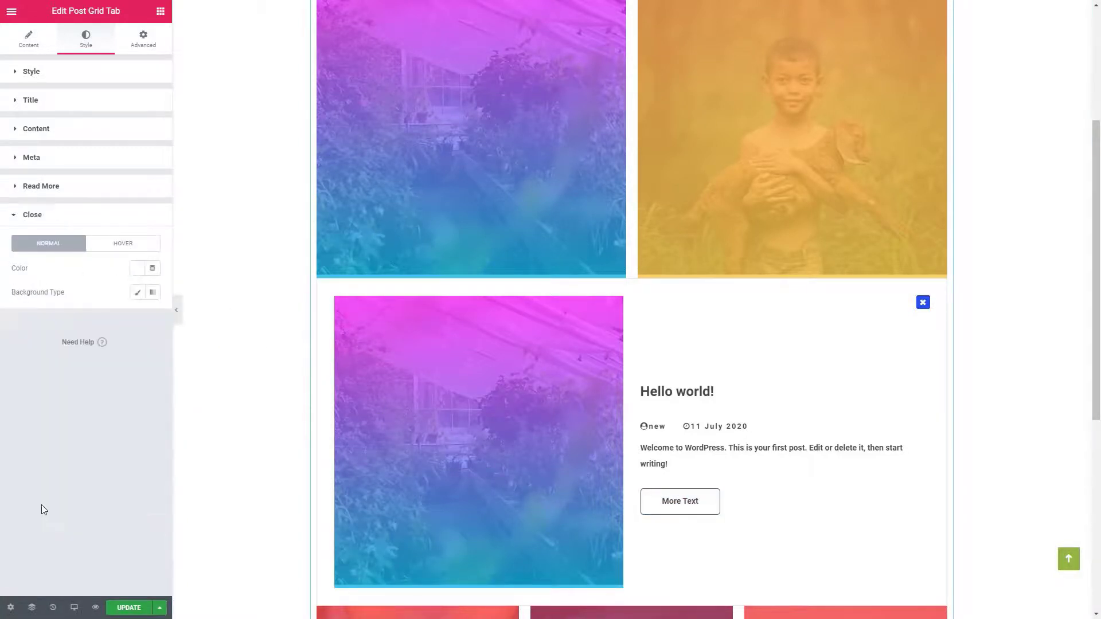
left_click(135, 293)
left_click(137, 316)
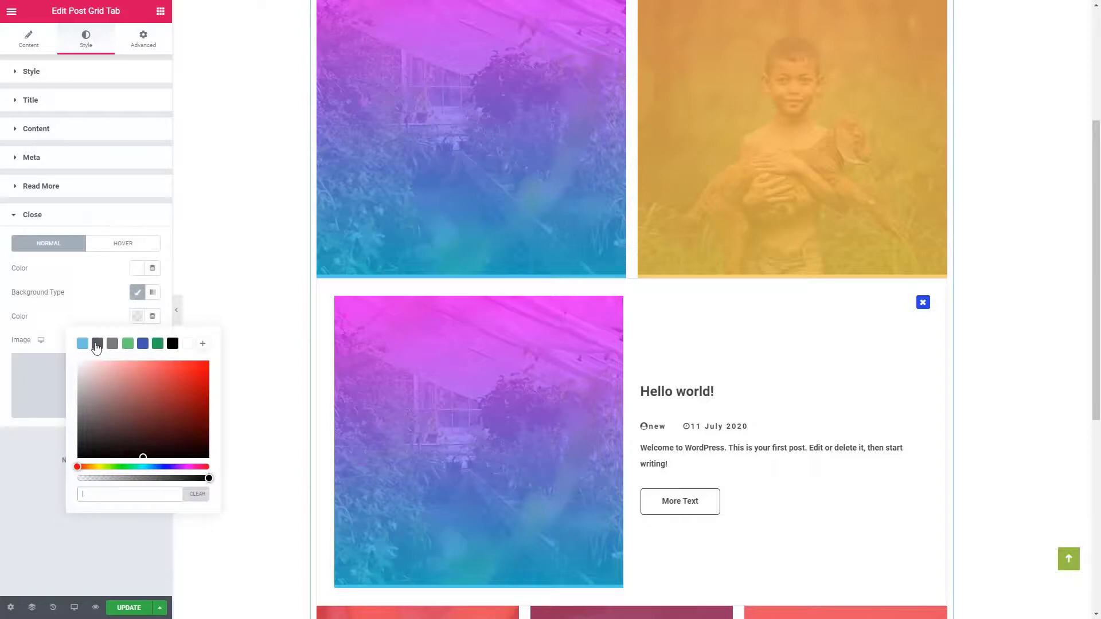
left_click(123, 243)
left_click(137, 293)
left_click(137, 315)
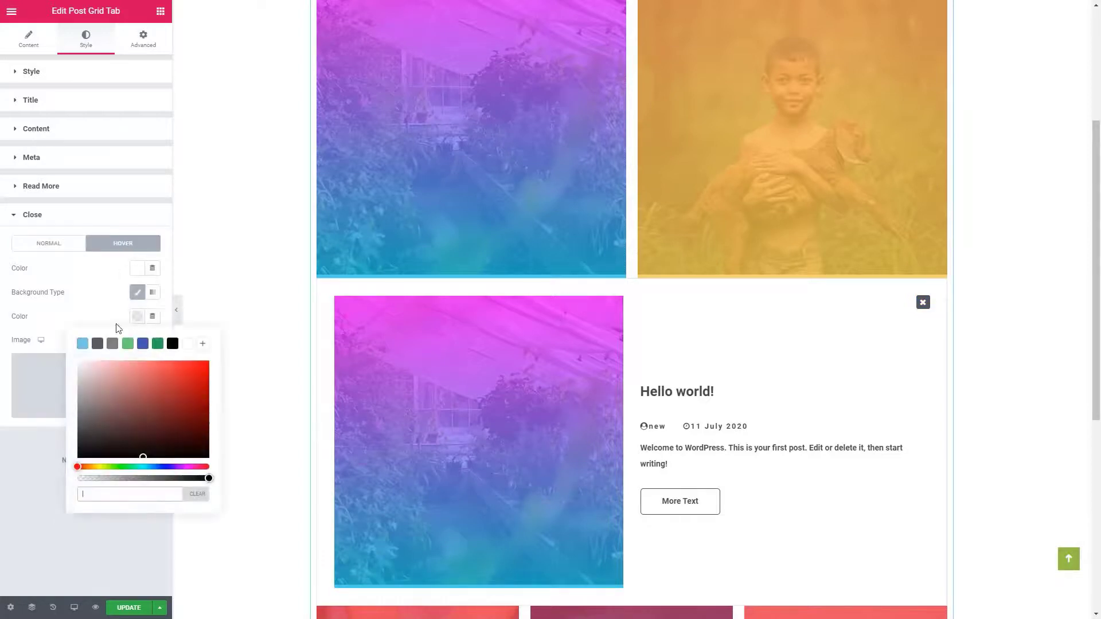
left_click(82, 344)
left_click(119, 246)
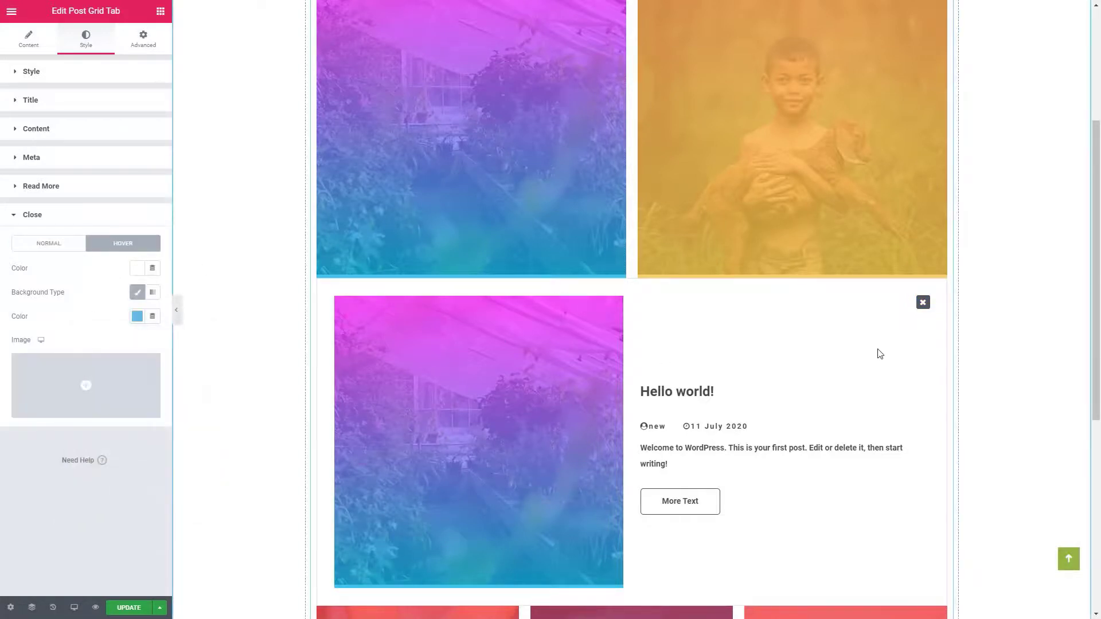
Step: Hide the editor panel and expand the boat image's Block: Cover post in the preview
left_click(176, 311)
scroll(181, 318, "up", 2)
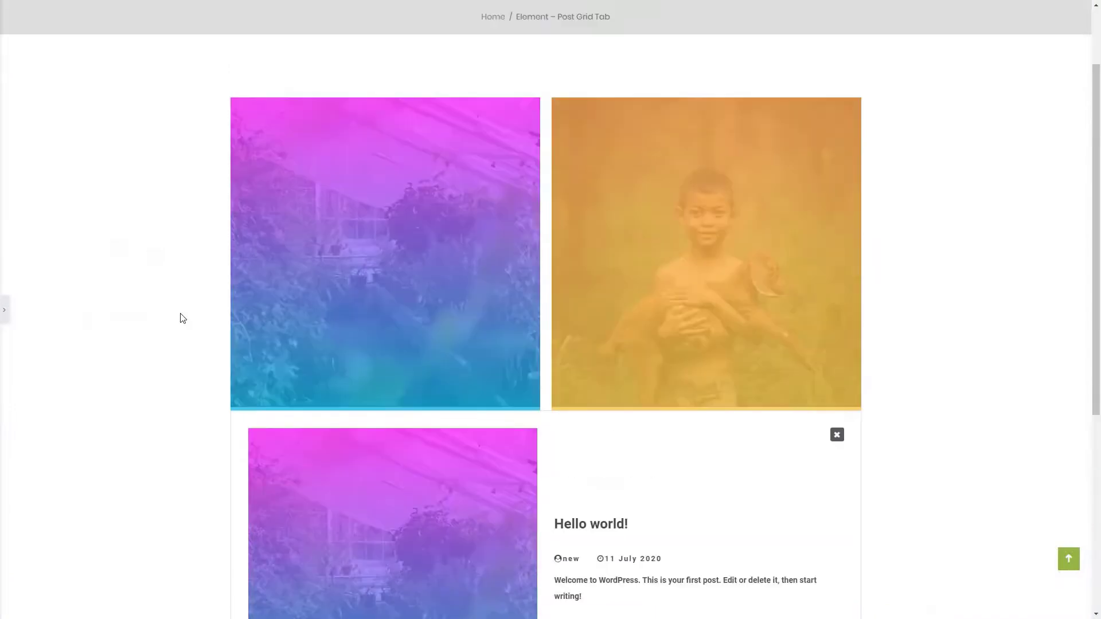
scroll(183, 314, "up", 2)
scroll(187, 308, "down", 1)
scroll(190, 311, "down", 2)
scroll(196, 314, "down", 2)
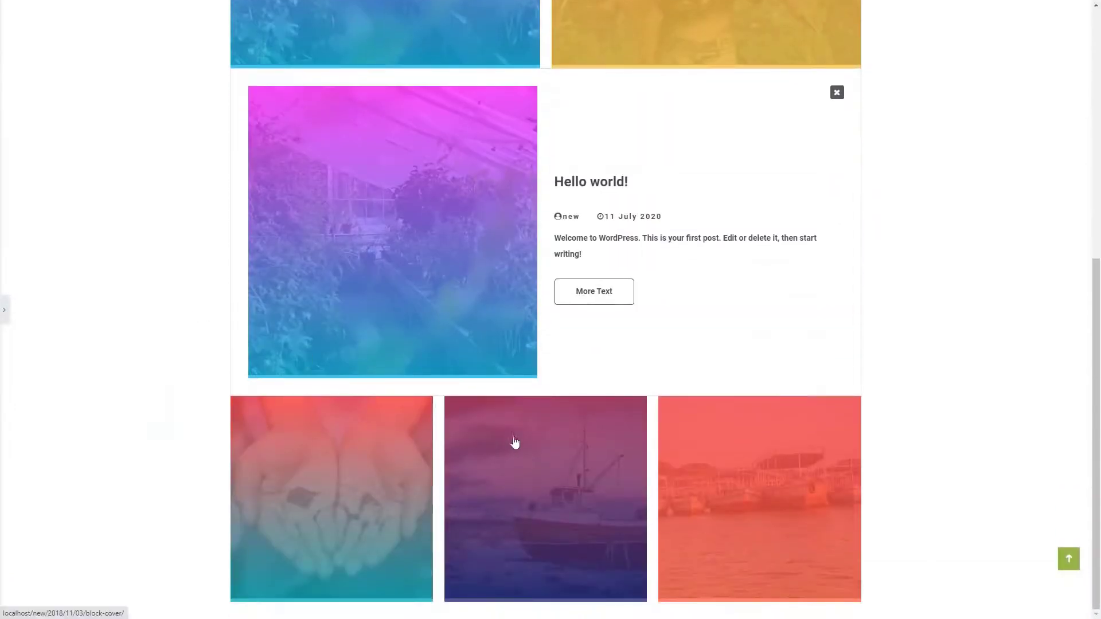
left_click(522, 448)
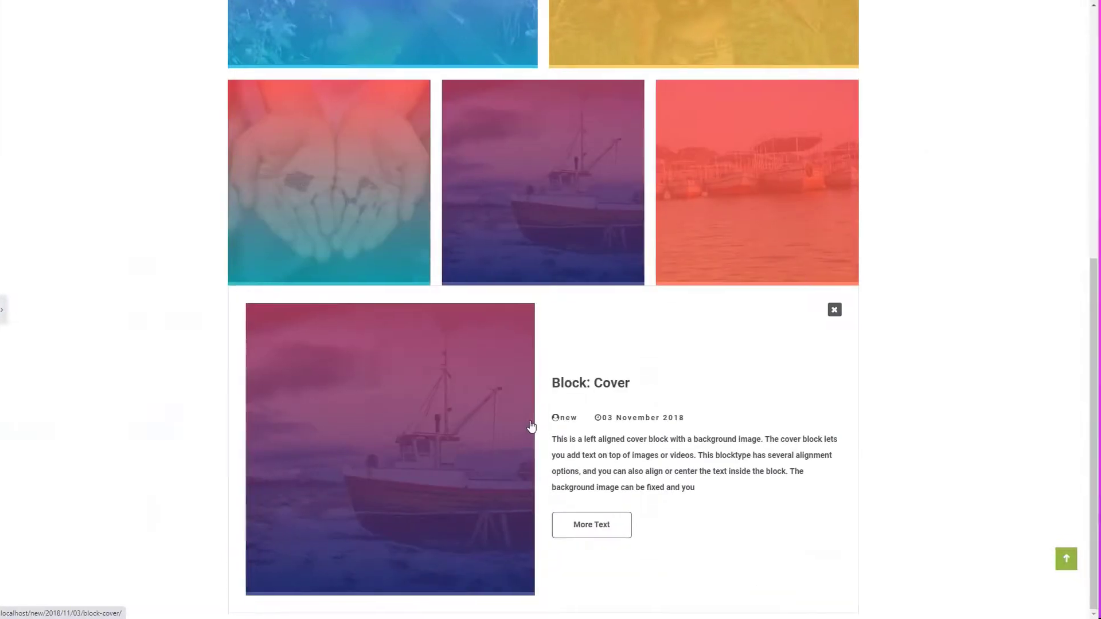